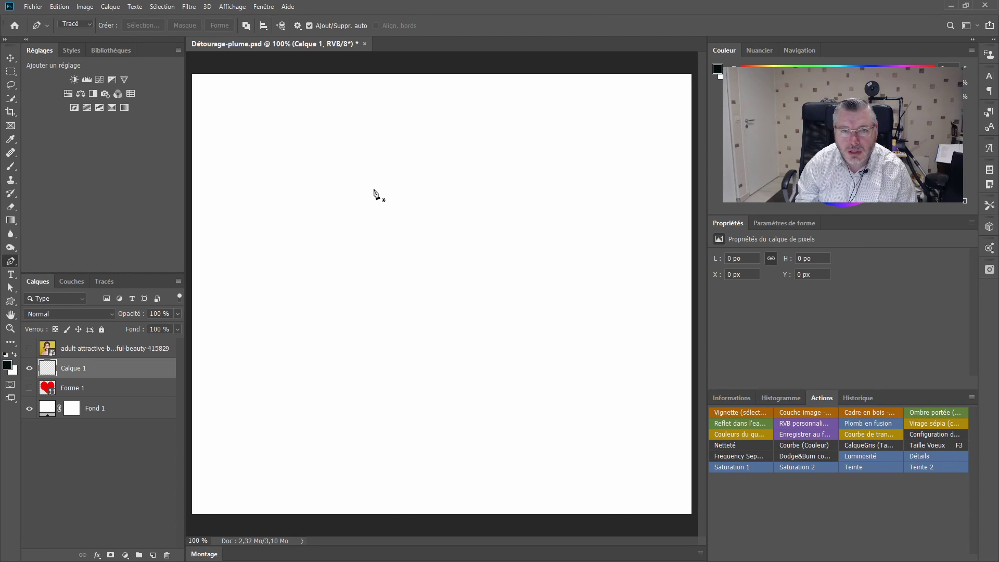
- Draw a closed path of eight corner points joined by straight segments with the Pen tool on the blank canvas
{"action": "left_click", "coordinate": [273, 196]}
{"action": "left_click", "coordinate": [386, 142]}
{"action": "left_click", "coordinate": [537, 171]}
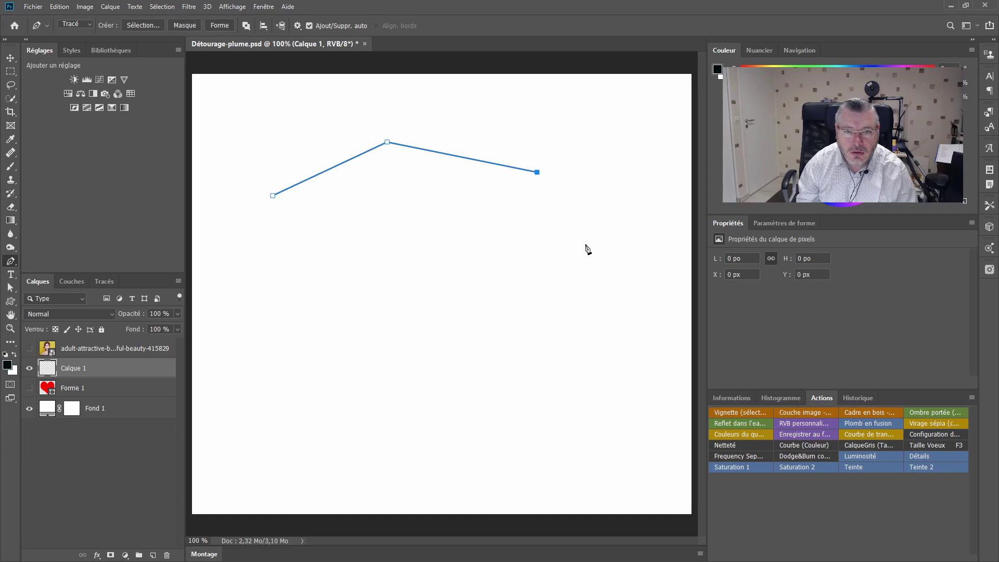
{"action": "left_click", "coordinate": [586, 250]}
{"action": "left_click", "coordinate": [513, 308]}
{"action": "left_click", "coordinate": [399, 285]}
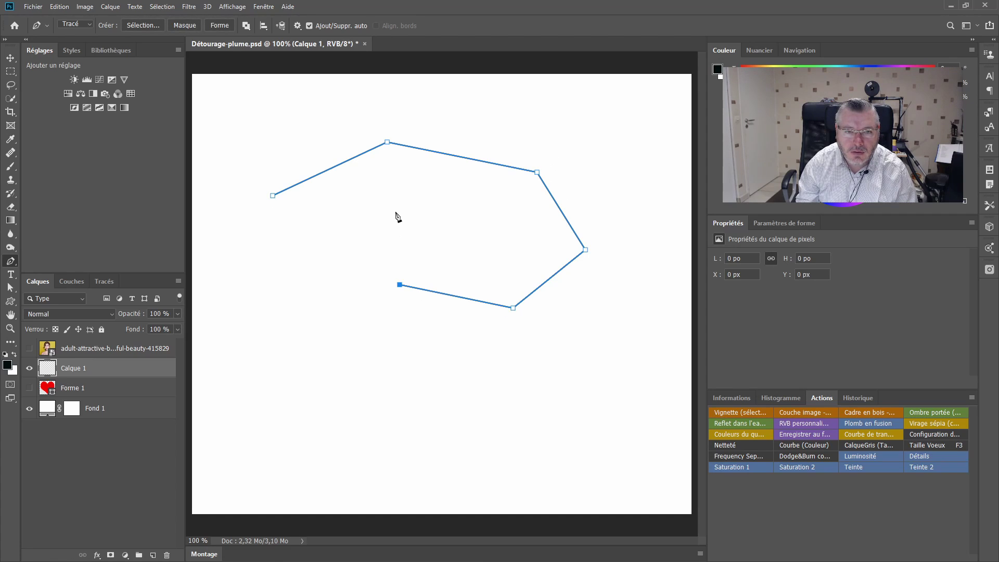
{"action": "left_click", "coordinate": [394, 212]}
{"action": "left_click", "coordinate": [286, 253]}
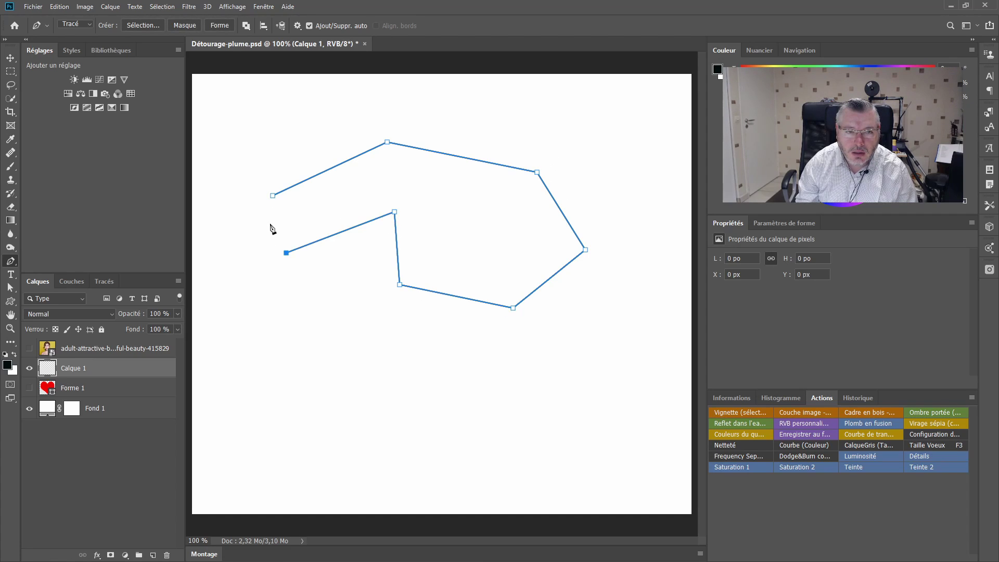
{"action": "left_click", "coordinate": [273, 196]}
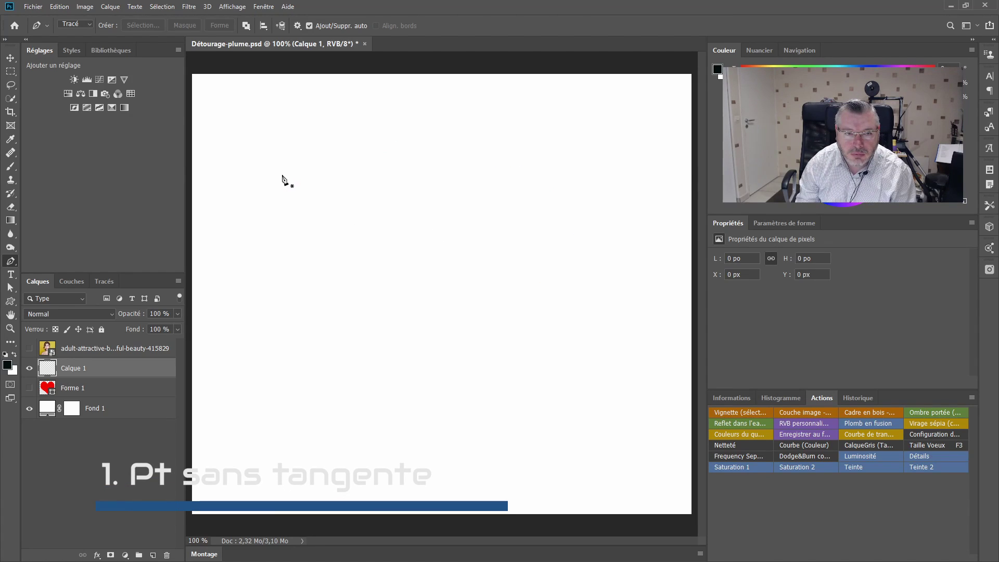
- Draw an open path of seven corner points without tangents, running around the upper part of the canvas
{"action": "left_click", "coordinate": [282, 175]}
{"action": "left_click", "coordinate": [429, 130]}
{"action": "left_click", "coordinate": [563, 197]}
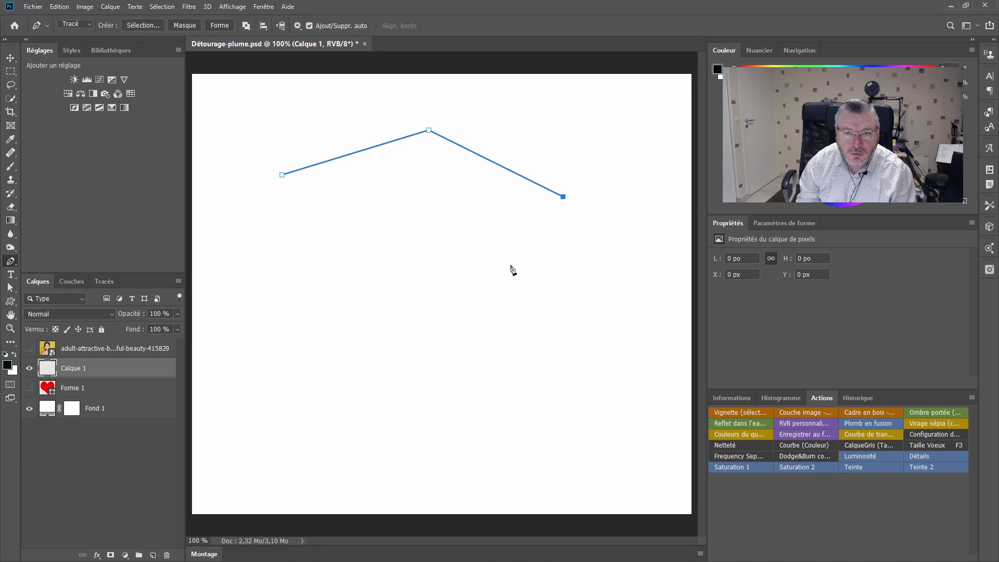
{"action": "left_click", "coordinate": [495, 276]}
{"action": "left_click", "coordinate": [385, 305]}
{"action": "left_click", "coordinate": [335, 244]}
{"action": "left_click", "coordinate": [311, 190]}
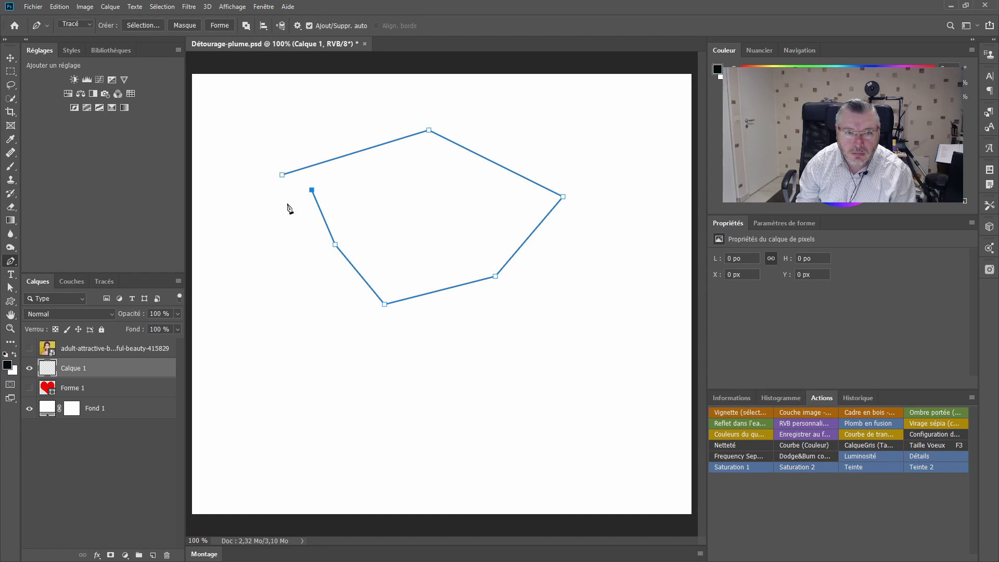
- Undo all anchor points of the straight-segment path until the canvas is empty
{"action": "key", "text": "ctrl+z"}
{"action": "key", "text": "ctrl+z"}
{"action": "key", "text": "ctrl+z"}
{"action": "key", "text": "ctrl+z"}
{"action": "key", "text": "ctrl+z"}
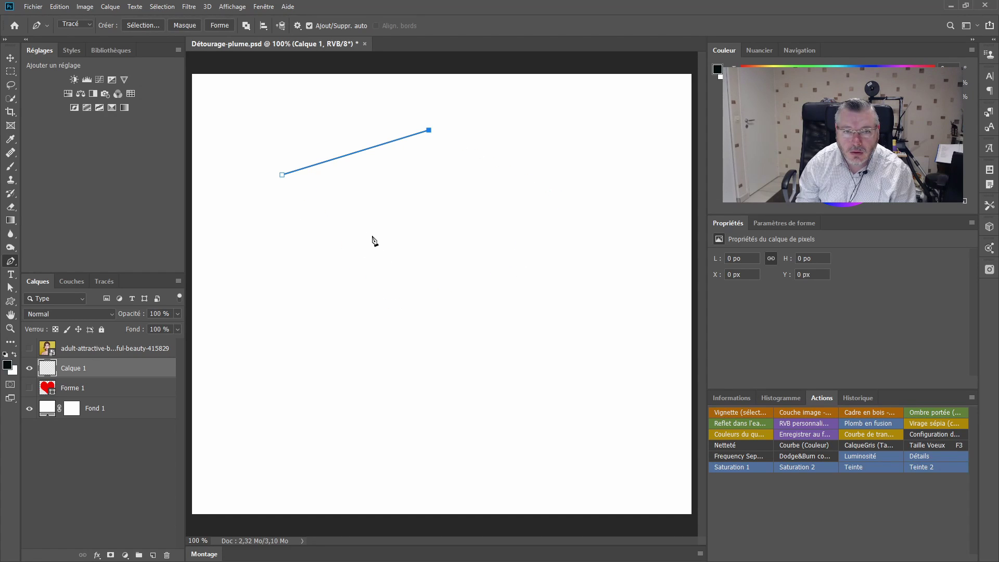
{"action": "key", "text": "ctrl+z"}
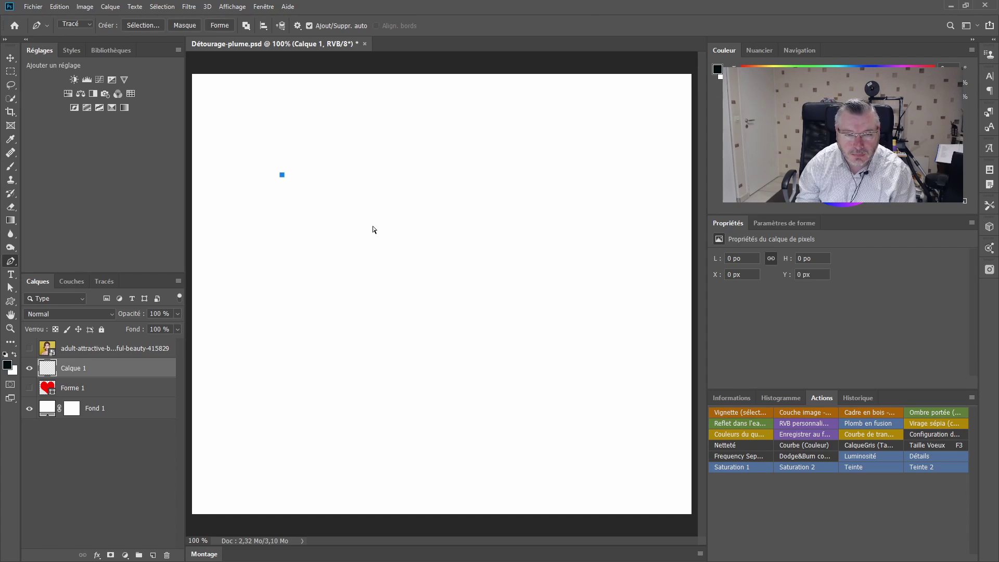
{"action": "key", "text": "ctrl+z"}
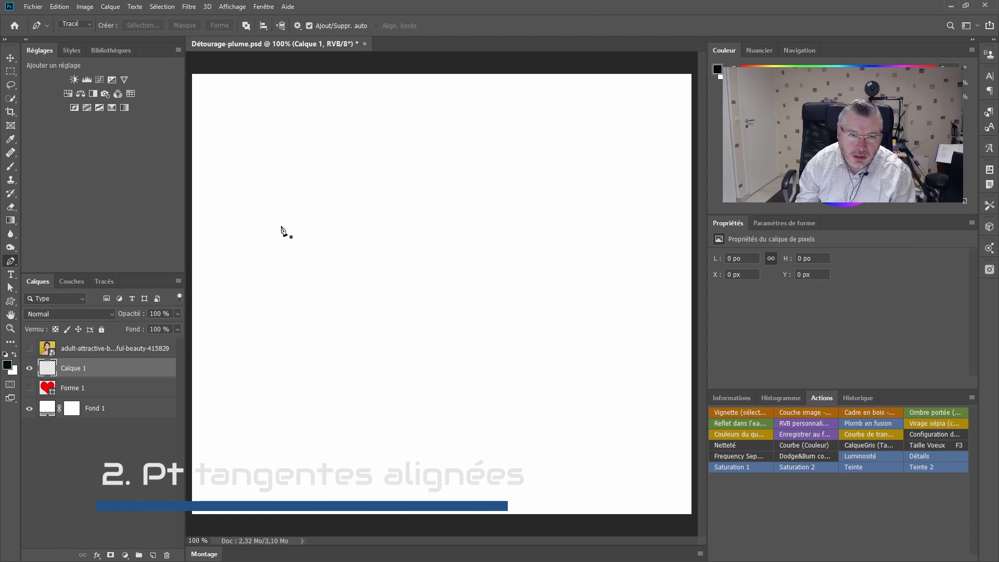
- Draw a rounded open curve from five smooth anchor points with aligned tangents, starting at its left end
{"action": "left_click_drag", "start_coordinate": [281, 223], "coordinate": [297, 183]}
{"action": "left_click_drag", "start_coordinate": [391, 148], "coordinate": [444, 149]}
{"action": "left_click_drag", "start_coordinate": [518, 202], "coordinate": [542, 259]}
{"action": "left_click_drag", "start_coordinate": [486, 306], "coordinate": [437, 331]}
{"action": "left_click_drag", "start_coordinate": [365, 321], "coordinate": [326, 298]}
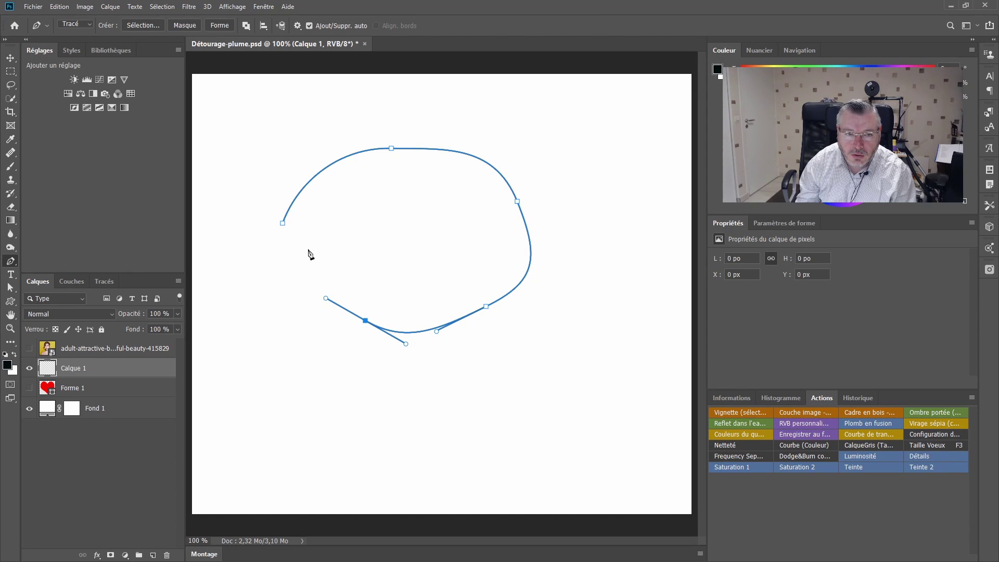
- Close the rounded curve exactly on its starting anchor point, undoing any closing attempt that misses it
{"action": "left_click", "coordinate": [283, 223]}
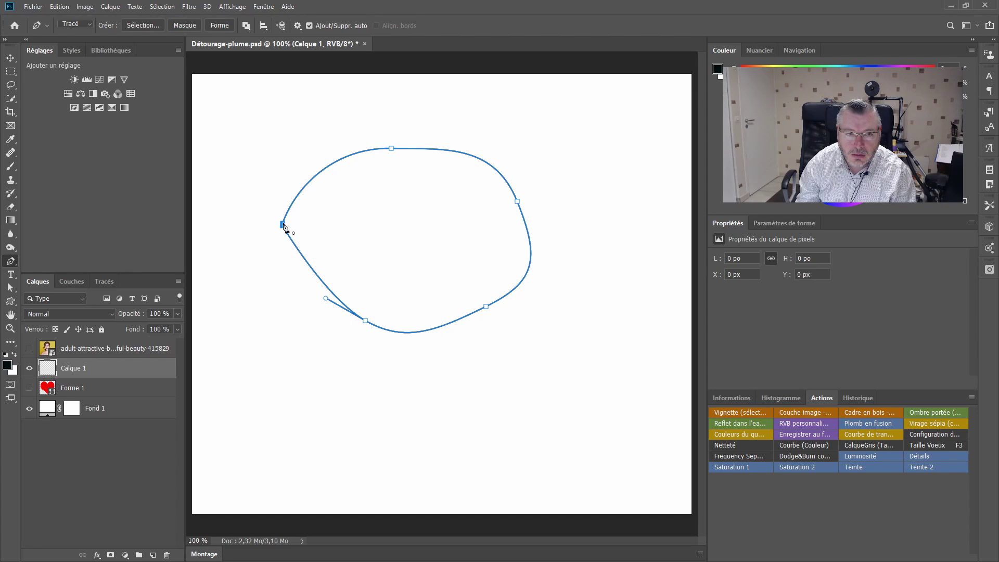
{"action": "left_click", "coordinate": [283, 221]}
{"action": "key", "text": "ctrl+z"}
{"action": "key", "text": "ctrl+z"}
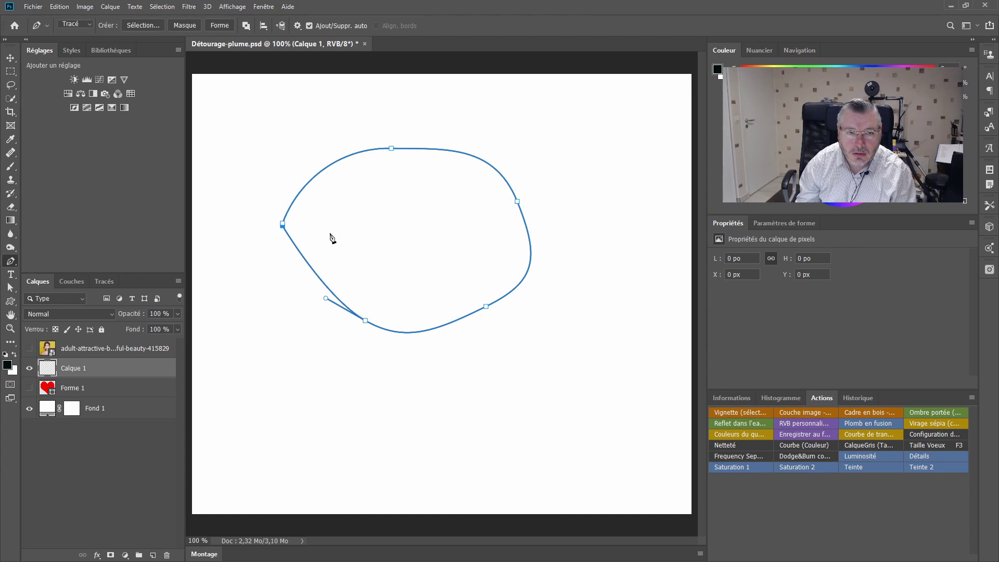
{"action": "key", "text": "ctrl+z"}
{"action": "left_click", "coordinate": [283, 224]}
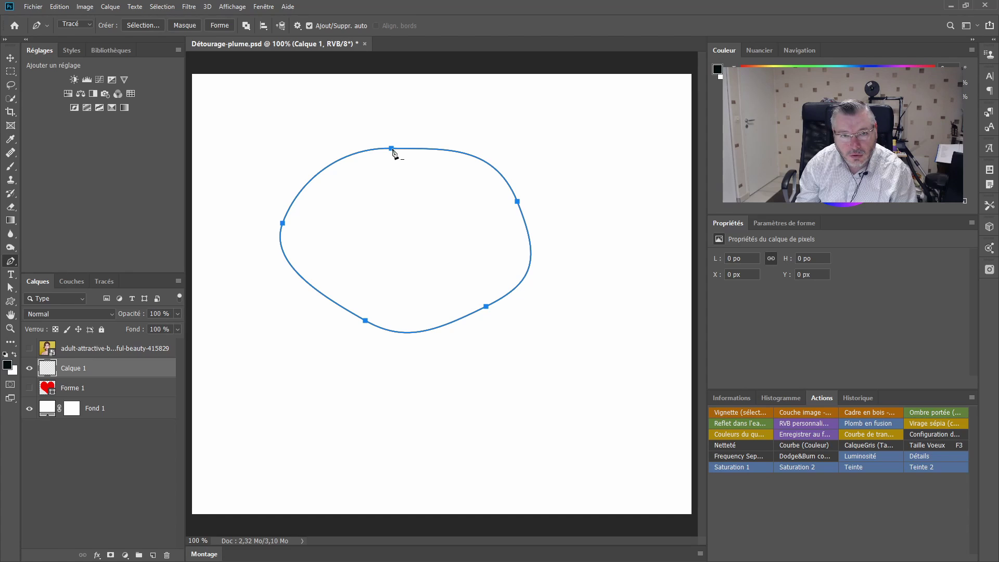
- Select the curve's top anchor point and bend both of its tangents downward independently into a cusp
{"action": "key", "text": "ctrl"}
{"action": "key", "text": "ctrl"}
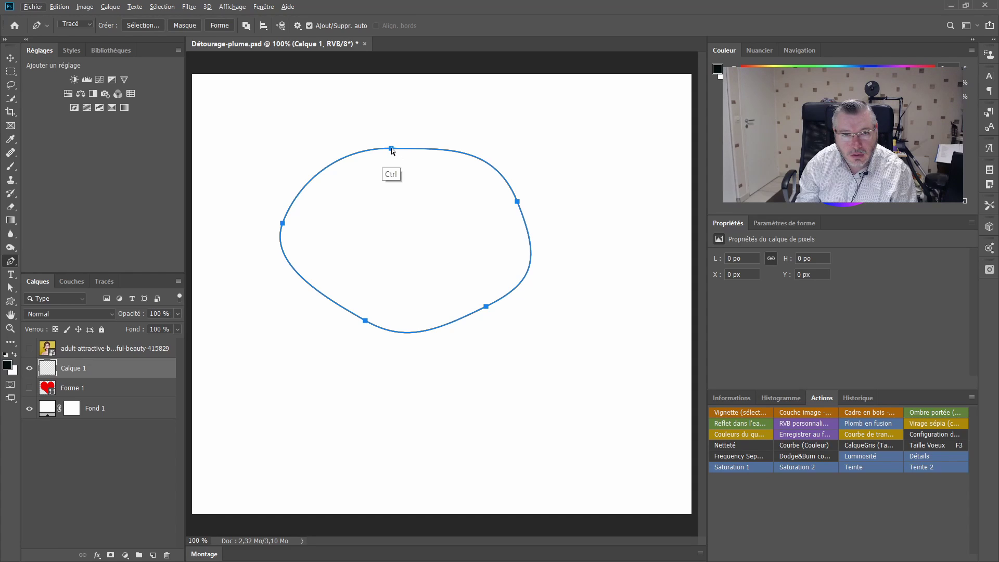
{"action": "left_click", "coordinate": [392, 149], "text": "ctrl"}
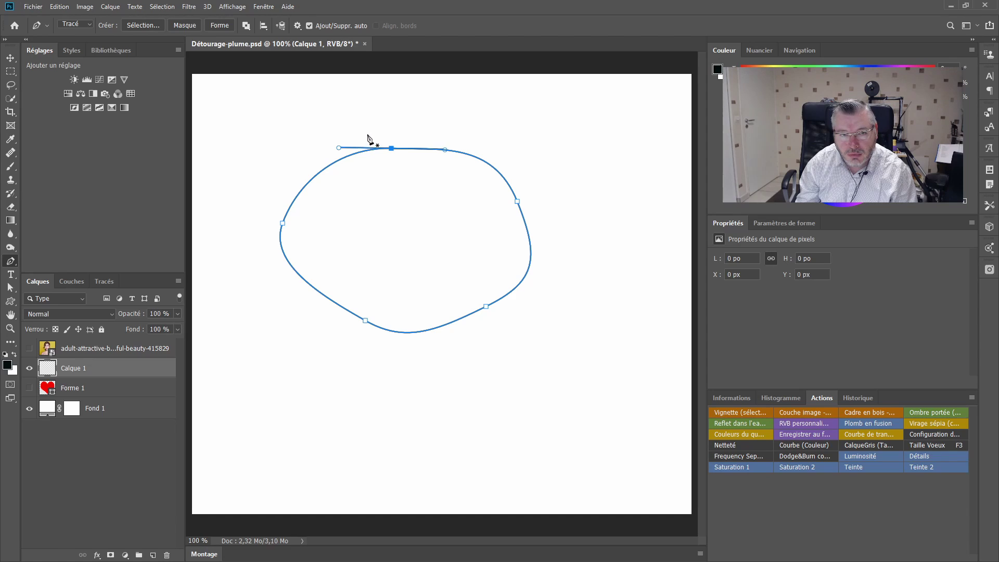
{"action": "key", "text": "alt"}
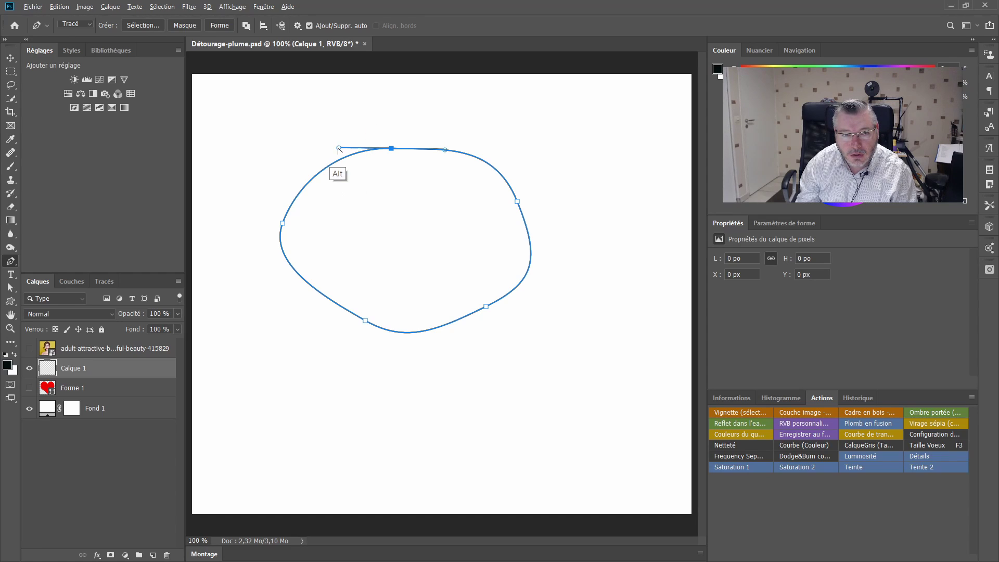
{"action": "left_click_drag", "start_coordinate": [339, 149], "coordinate": [360, 192]}
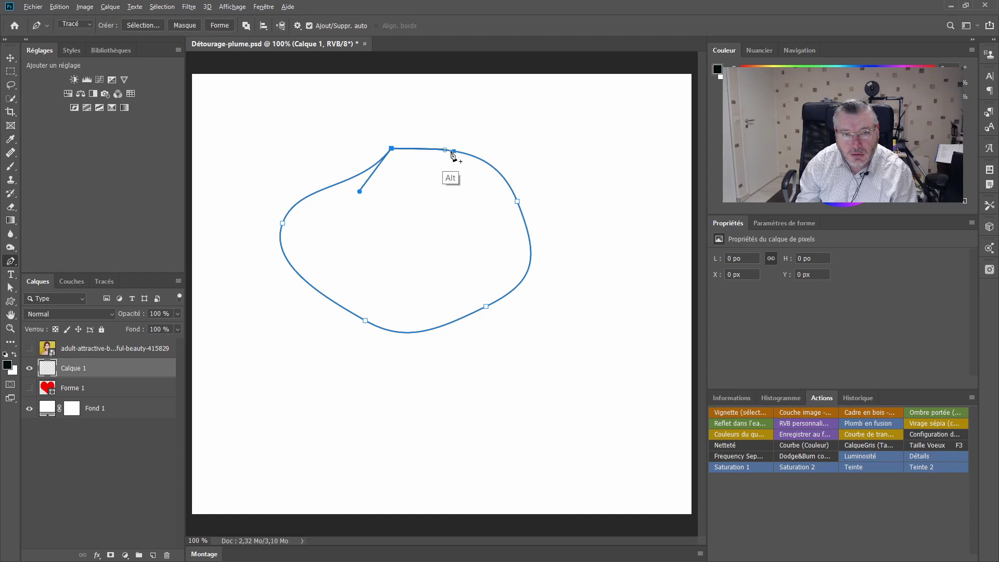
{"action": "left_click_drag", "start_coordinate": [445, 150], "coordinate": [436, 185]}
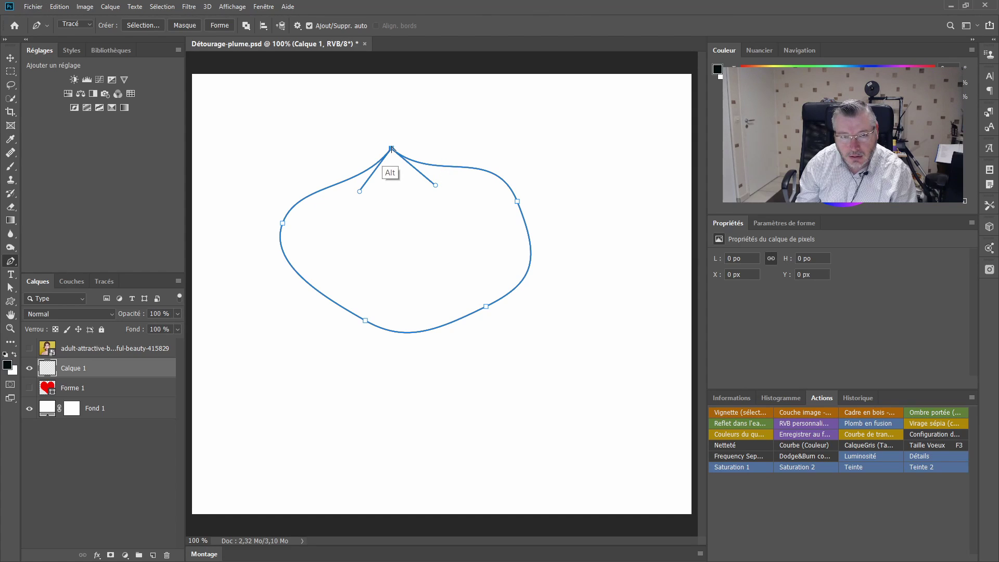
- Strip the top anchor's tangents, pull out new ones bent independently downward into a cusp, and dismiss the path
{"action": "left_click", "coordinate": [392, 149]}
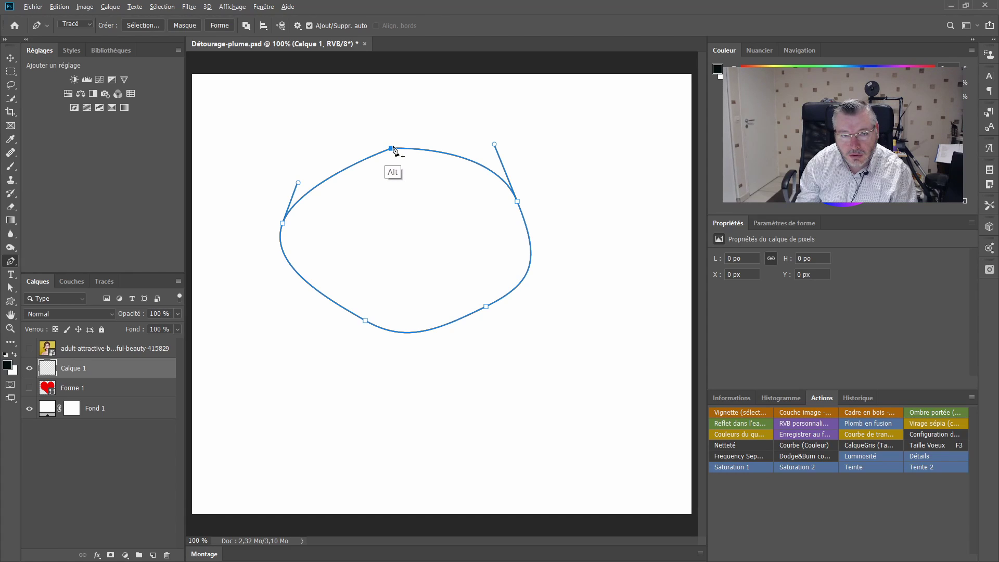
{"action": "left_click_drag", "start_coordinate": [392, 148], "coordinate": [435, 200]}
{"action": "key", "text": "ctrl+z"}
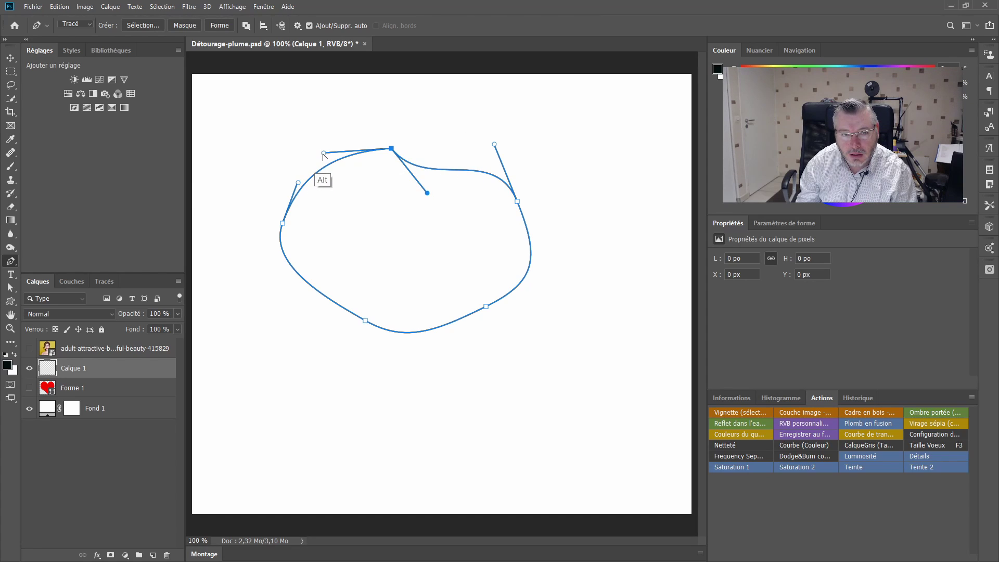
{"action": "left_click_drag", "start_coordinate": [323, 155], "coordinate": [336, 199]}
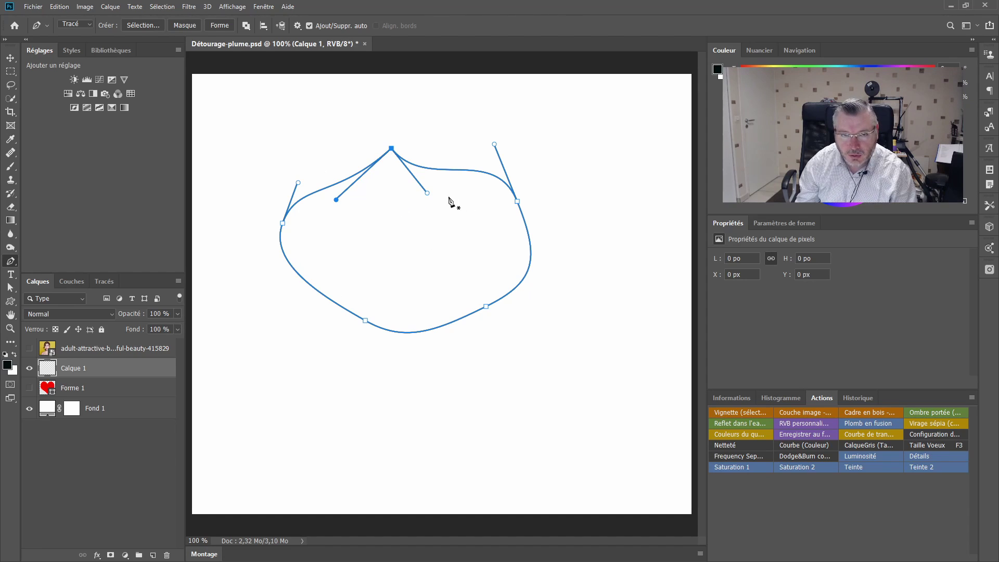
{"action": "key", "text": "Return"}
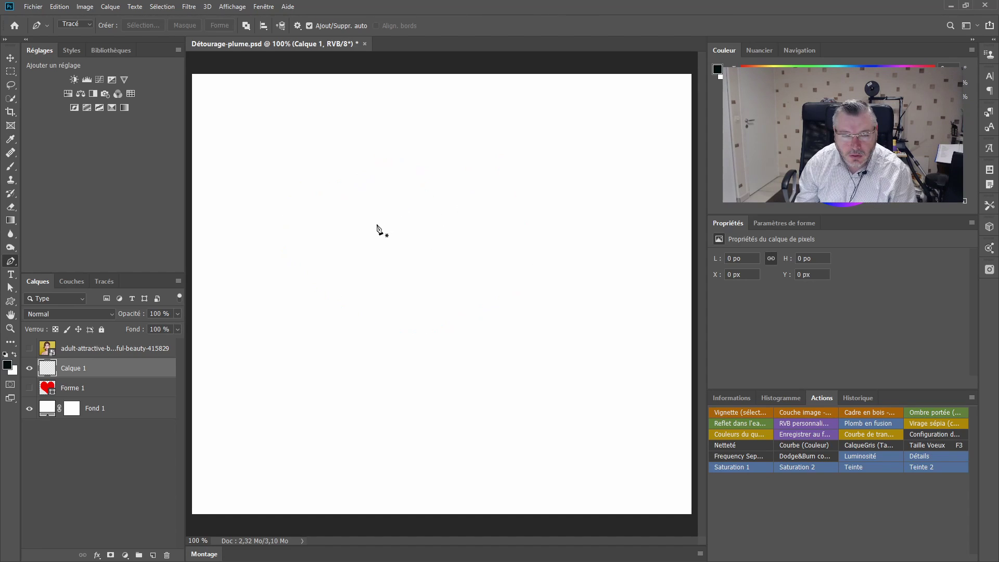
- Draw an open six-point arc mixing corner and smooth anchor points across the upper canvas, and end it unclosed
{"action": "left_click", "coordinate": [286, 236]}
{"action": "left_click_drag", "start_coordinate": [344, 172], "coordinate": [380, 145]}
{"action": "left_click_drag", "start_coordinate": [455, 154], "coordinate": [502, 149]}
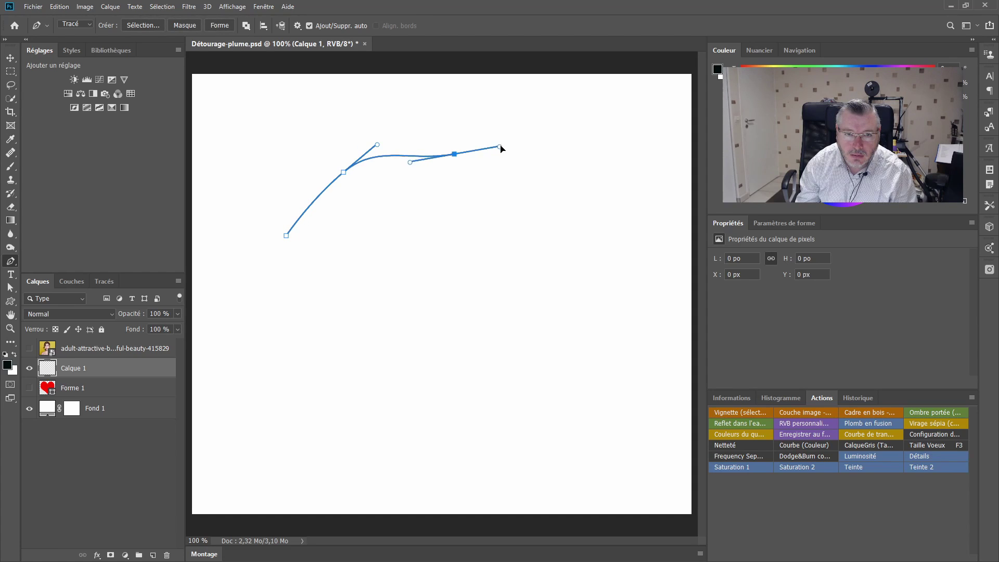
{"action": "left_click", "coordinate": [535, 172]}
{"action": "left_click_drag", "start_coordinate": [561, 212], "coordinate": [563, 228]}
{"action": "left_click", "coordinate": [550, 276]}
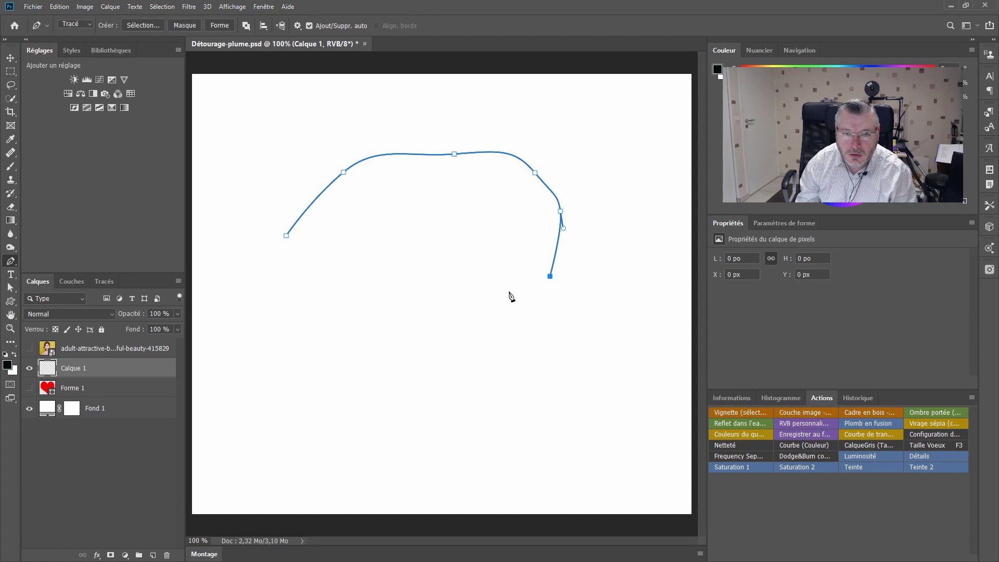
{"action": "key", "text": "Escape"}
- Draw a second path of nine anchor points below the open arc and close it on its starting point
{"action": "left_click_drag", "start_coordinate": [302, 350], "coordinate": [368, 273]}
{"action": "left_click", "coordinate": [422, 256]}
{"action": "left_click", "coordinate": [476, 283]}
{"action": "left_click", "coordinate": [493, 320]}
{"action": "left_click", "coordinate": [483, 377]}
{"action": "left_click", "coordinate": [453, 399]}
{"action": "left_click", "coordinate": [391, 401]}
{"action": "left_click", "coordinate": [317, 375]}
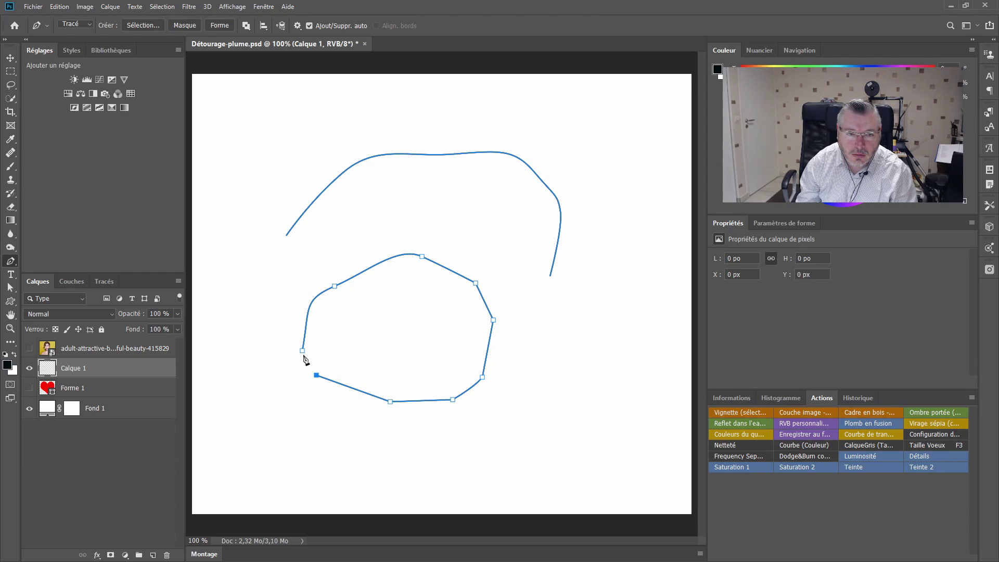
{"action": "left_click_drag", "start_coordinate": [302, 350], "coordinate": [305, 365]}
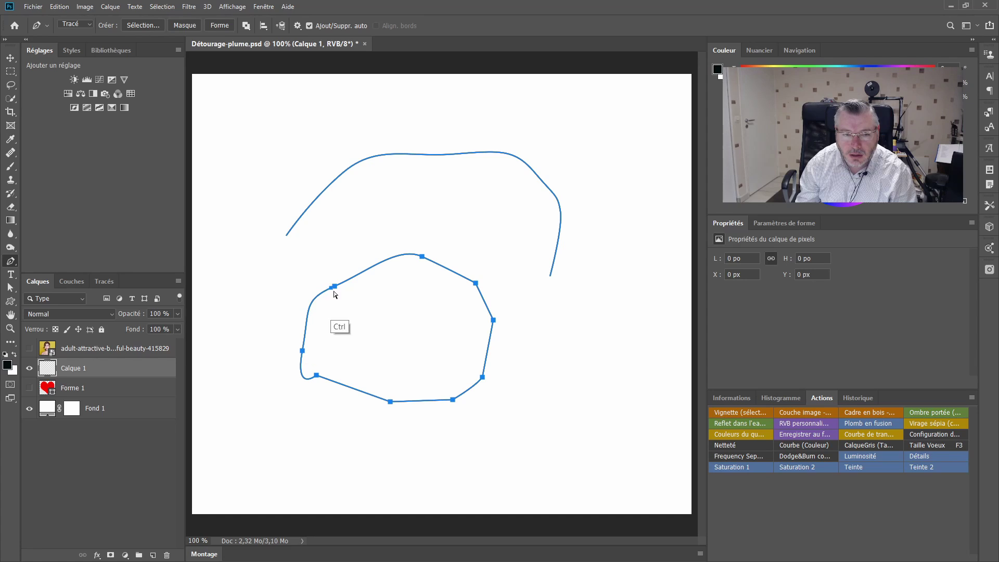
{"action": "key", "text": "ctrl+z"}
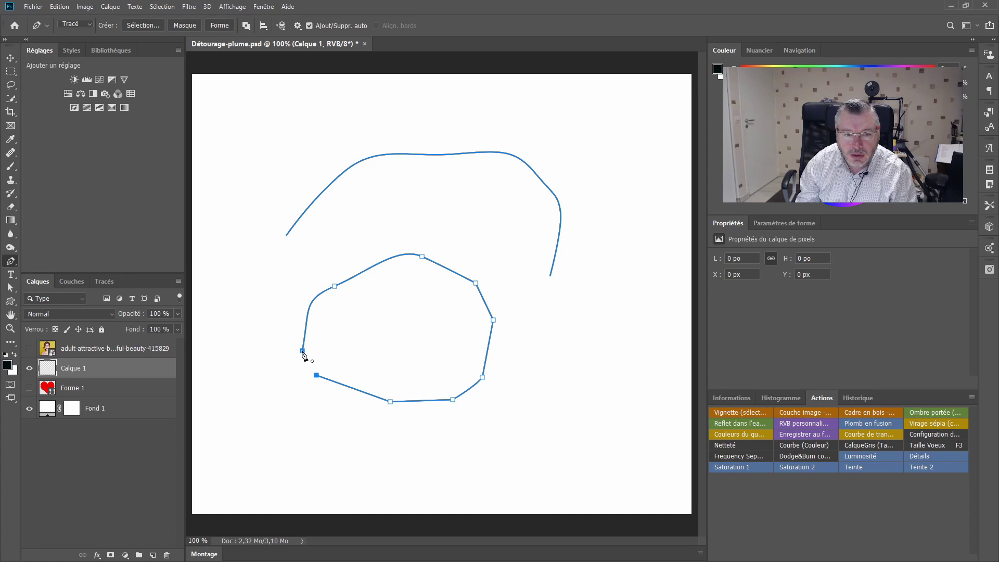
{"action": "left_click", "coordinate": [302, 350]}
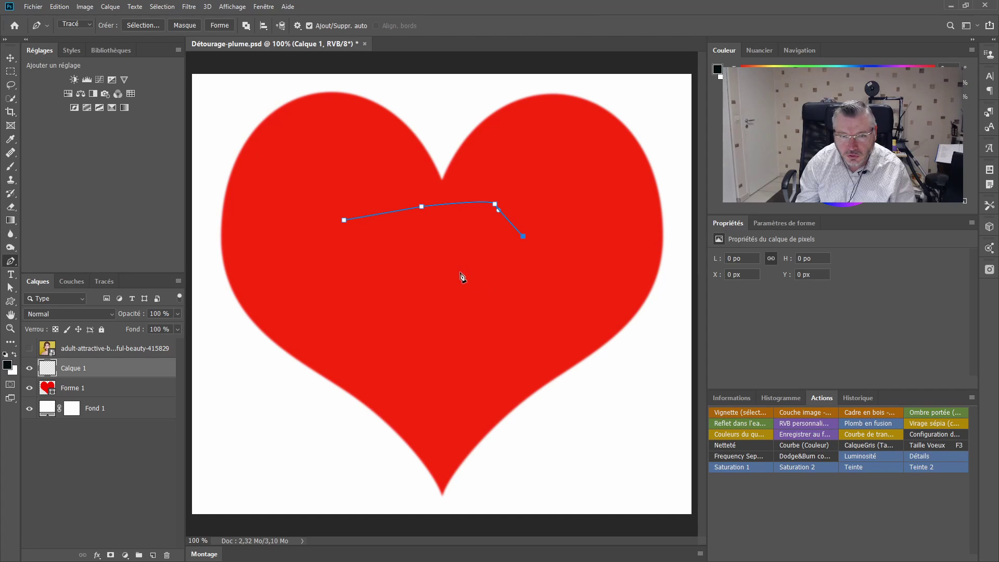
- Dismiss the practice path and trace the heart's right half from the top notch through five smooth points to a corner point at the bottom tip
{"action": "left_click_drag", "start_coordinate": [461, 273], "coordinate": [430, 285]}
{"action": "key", "text": "Escape"}
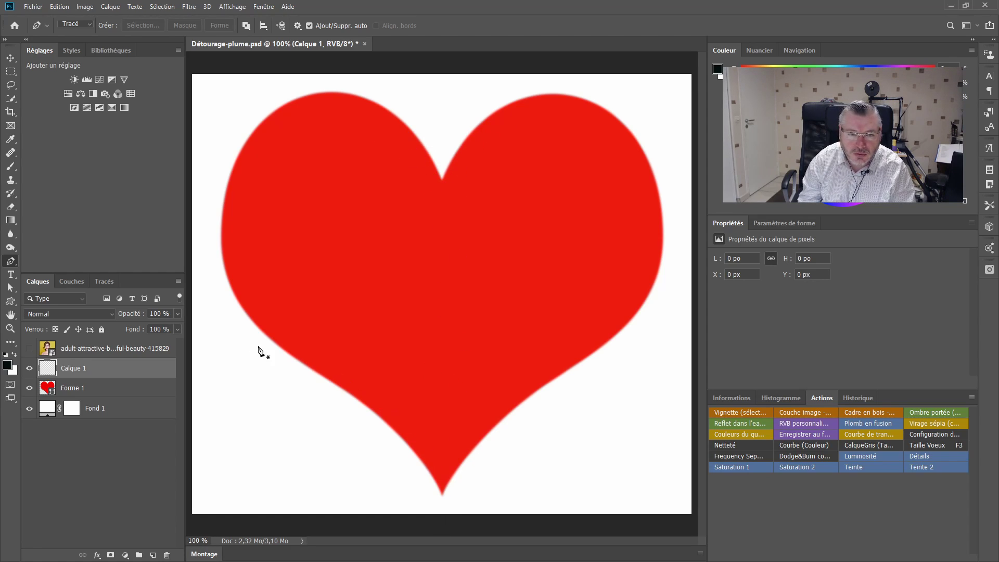
{"action": "left_click", "coordinate": [442, 181]}
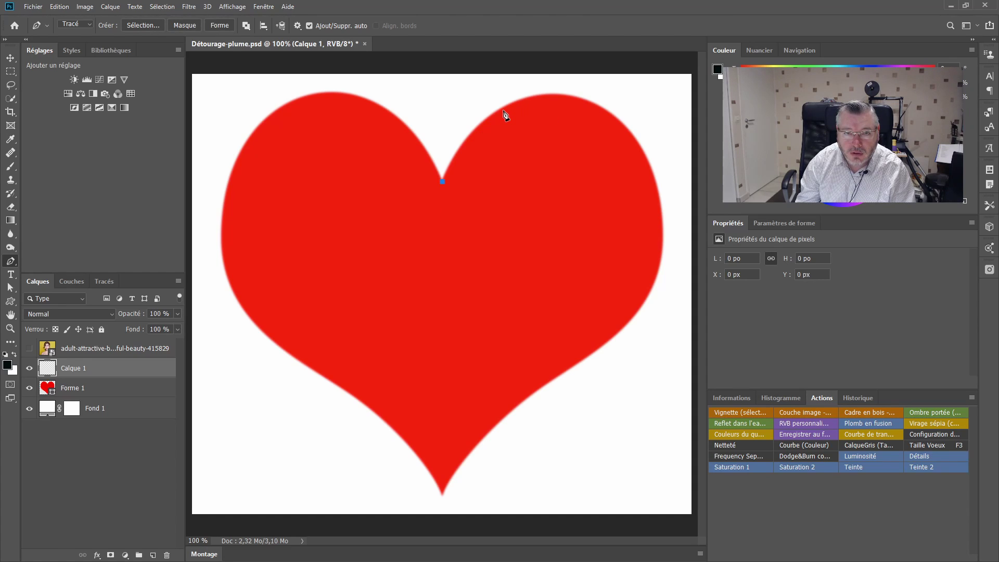
{"action": "left_click_drag", "start_coordinate": [504, 110], "coordinate": [541, 91]}
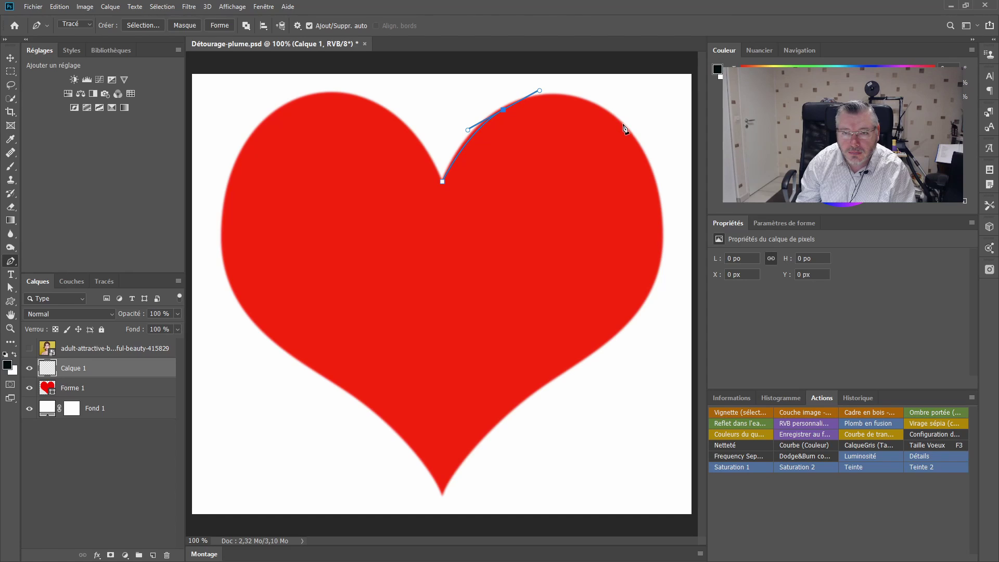
{"action": "left_click_drag", "start_coordinate": [623, 124], "coordinate": [661, 159]}
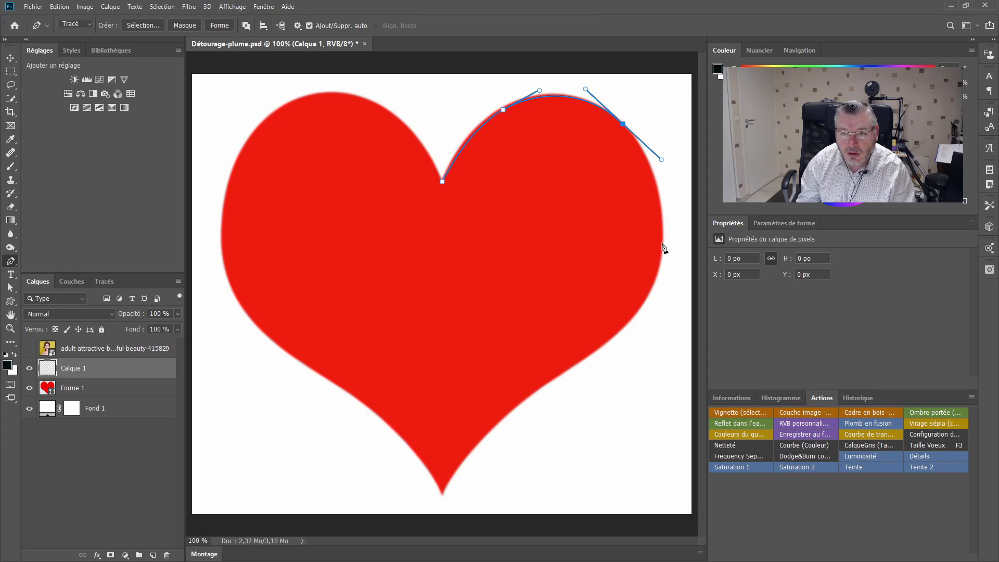
{"action": "left_click_drag", "start_coordinate": [663, 238], "coordinate": [663, 258]}
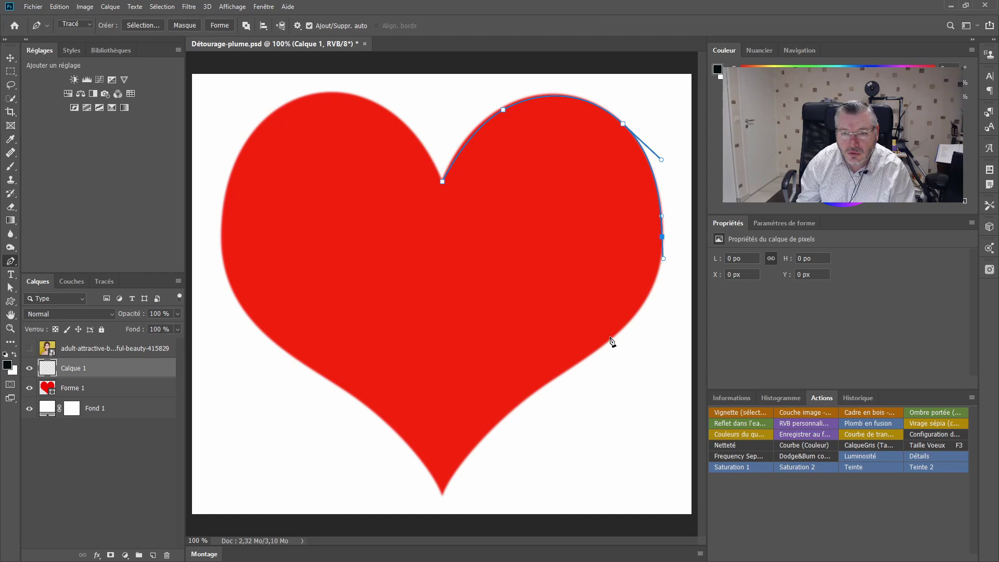
{"action": "left_click_drag", "start_coordinate": [610, 339], "coordinate": [568, 375]}
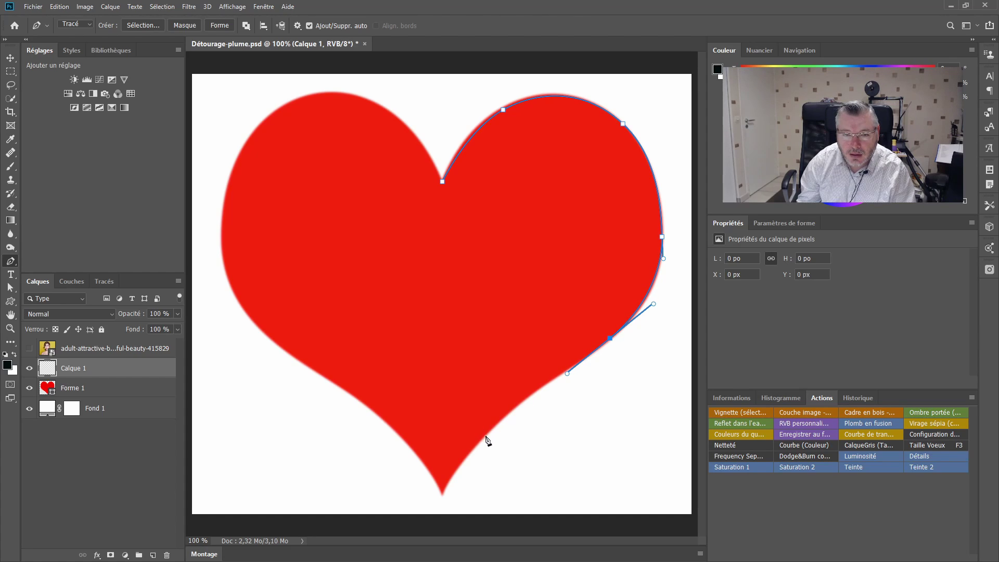
{"action": "left_click_drag", "start_coordinate": [479, 442], "coordinate": [452, 476]}
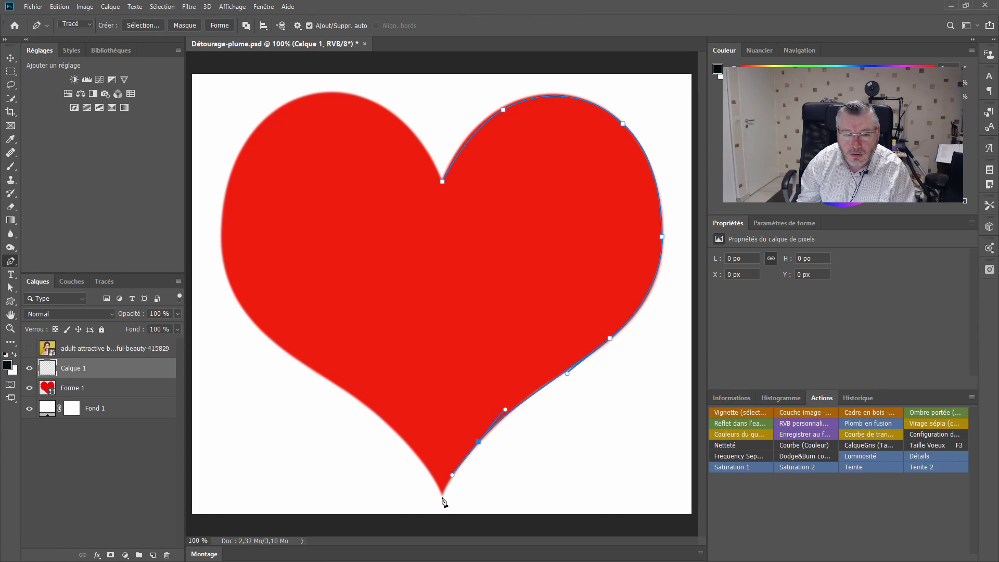
{"action": "left_click", "coordinate": [442, 490]}
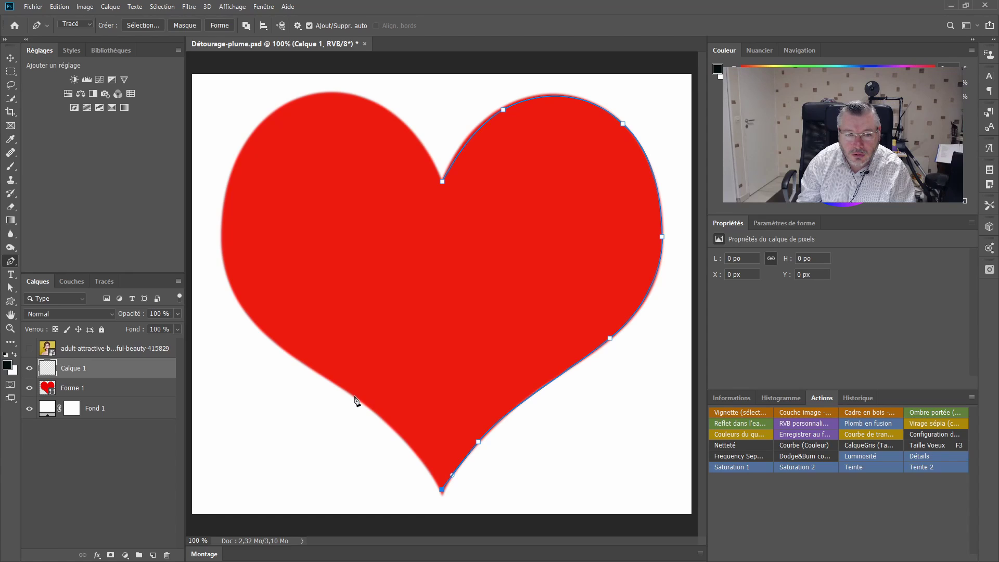
- Trace the heart's left half with four smooth points, nudge the last one onto the edge, and close the path at the top notch
{"action": "left_click_drag", "start_coordinate": [354, 398], "coordinate": [304, 360]}
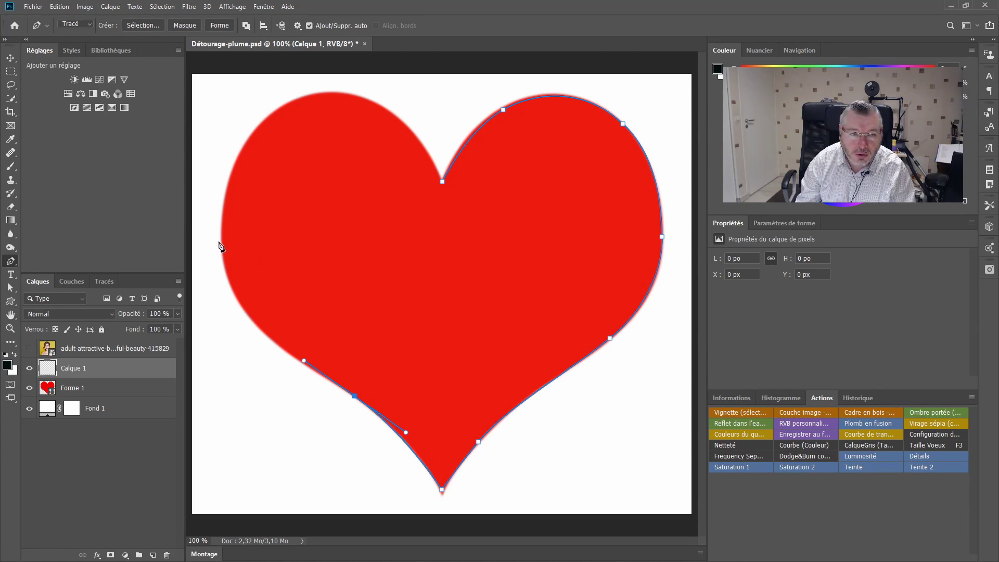
{"action": "left_click_drag", "start_coordinate": [222, 239], "coordinate": [221, 150]}
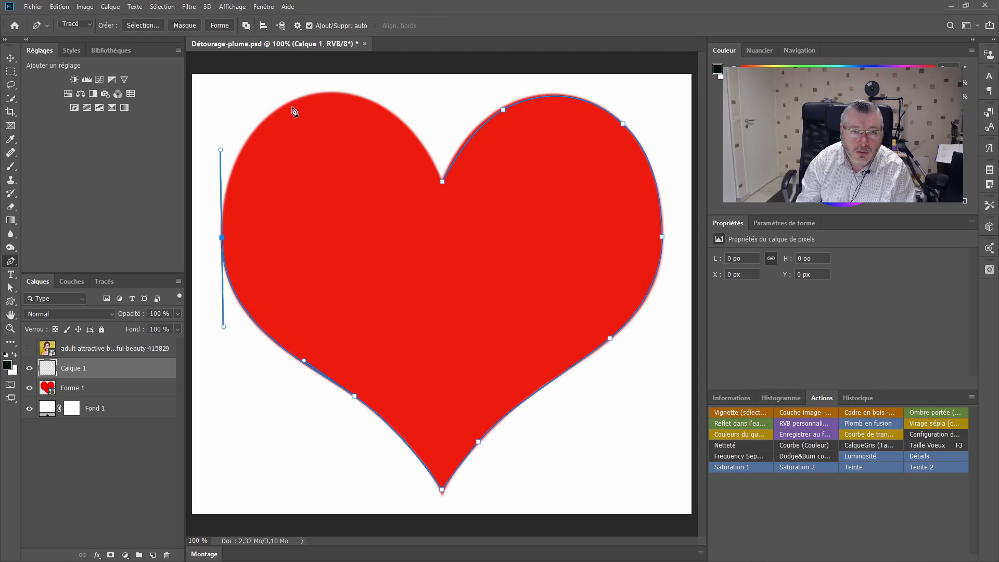
{"action": "left_click_drag", "start_coordinate": [276, 111], "coordinate": [365, 93]}
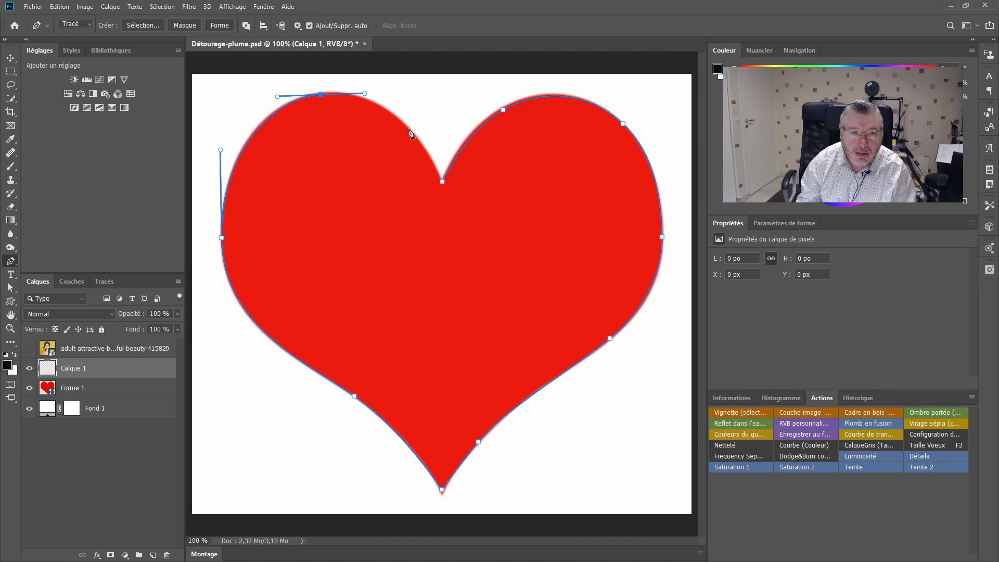
{"action": "left_click_drag", "start_coordinate": [408, 128], "coordinate": [425, 147]}
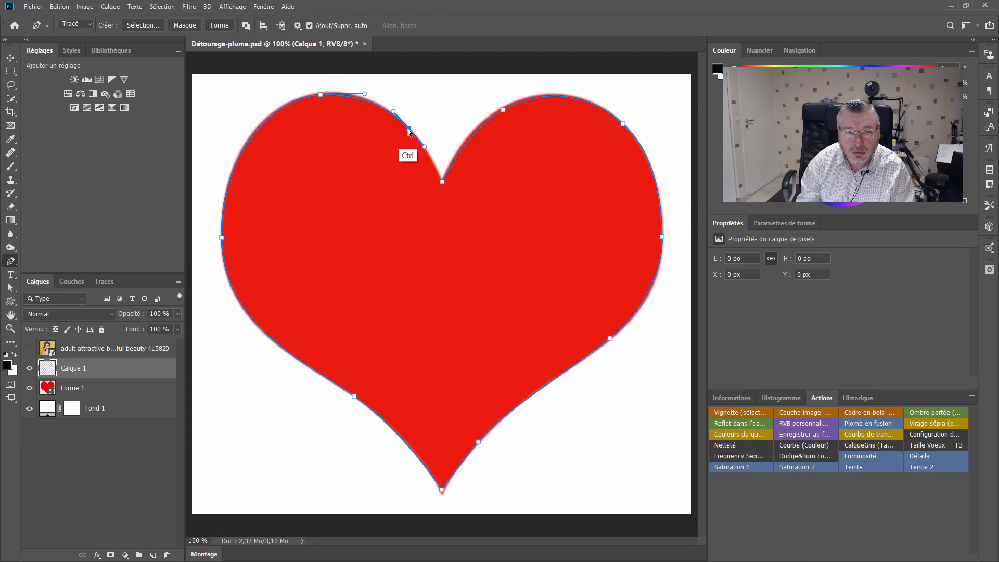
{"action": "mouse_move", "coordinate": [408, 129]}
{"action": "left_mouse_down"}
{"action": "mouse_move", "coordinate": [383, 166]}
{"action": "mouse_move", "coordinate": [410, 133]}
{"action": "left_mouse_up"}
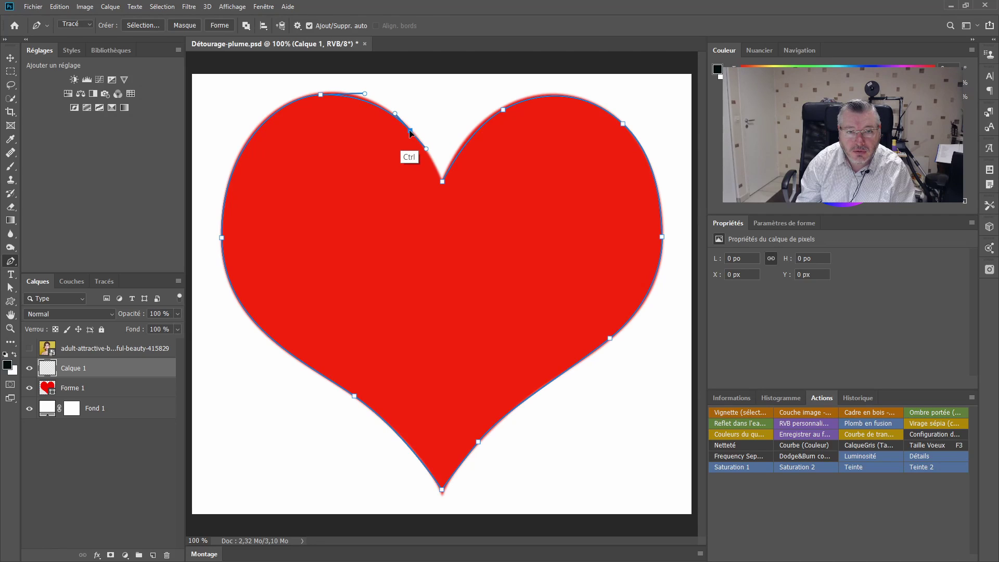
{"action": "left_click", "coordinate": [442, 182]}
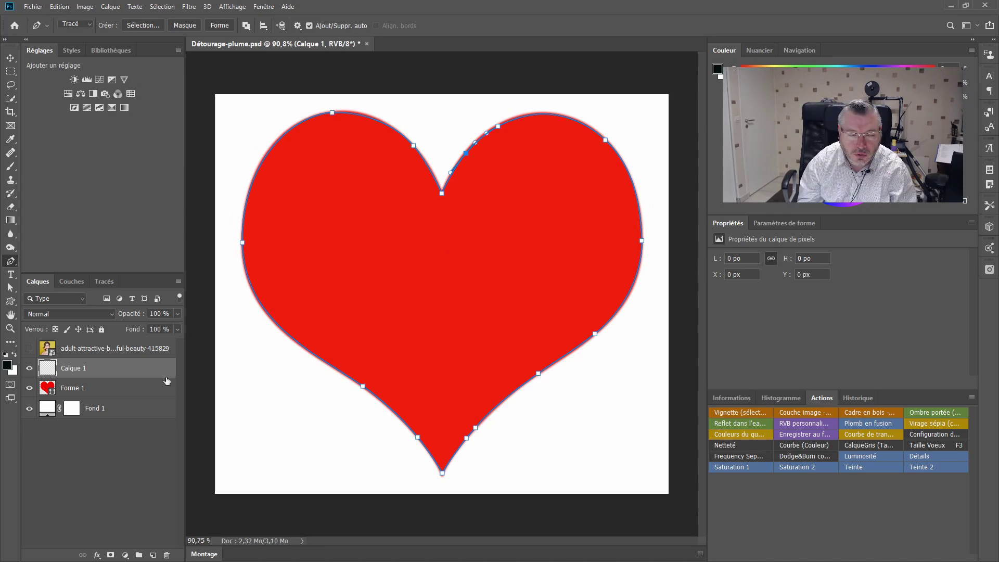
- Save the heart's work path under the name coeur
{"action": "left_click", "coordinate": [103, 281]}
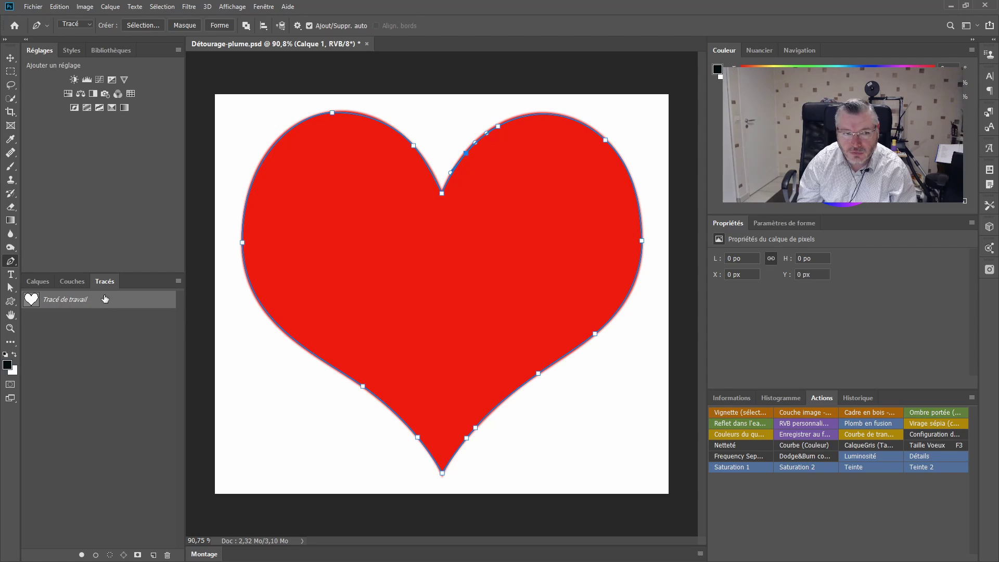
{"action": "double_click", "coordinate": [77, 304]}
{"action": "type", "text": "coeur"}
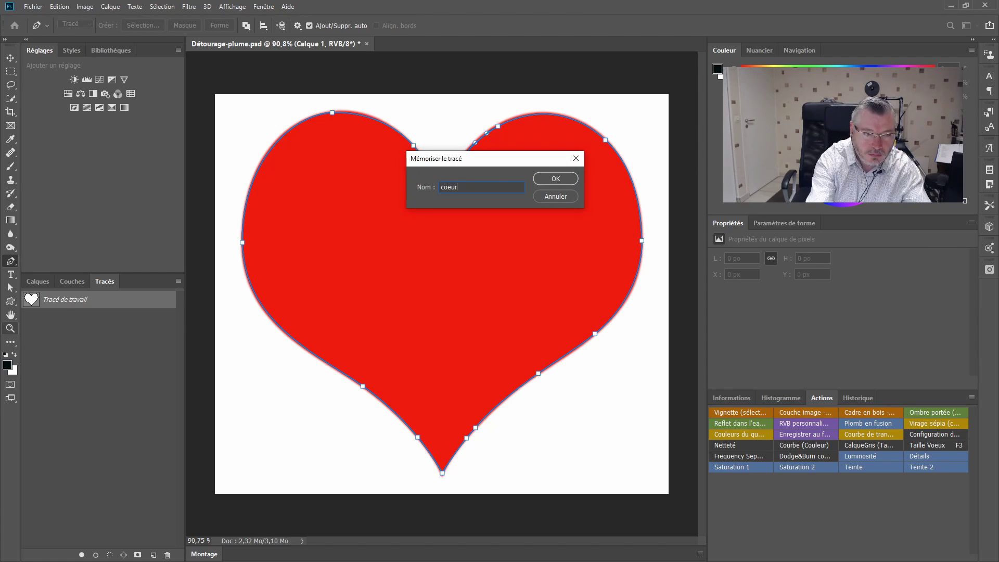
{"action": "key", "text": "Return"}
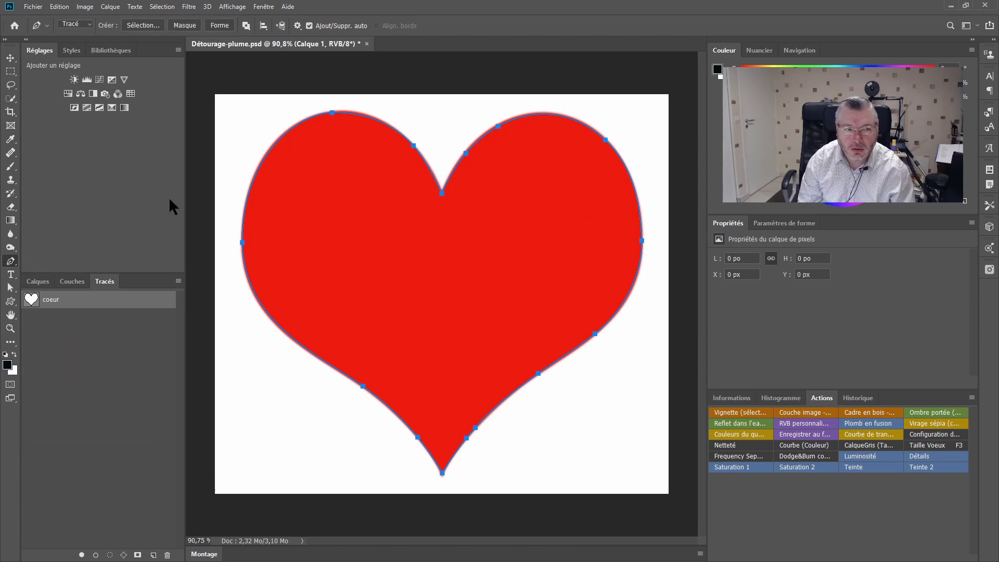
- Deselect the coeur path and draw a separate open curved path of four anchor points across the heart's lower-left edge
{"action": "left_click", "coordinate": [111, 335]}
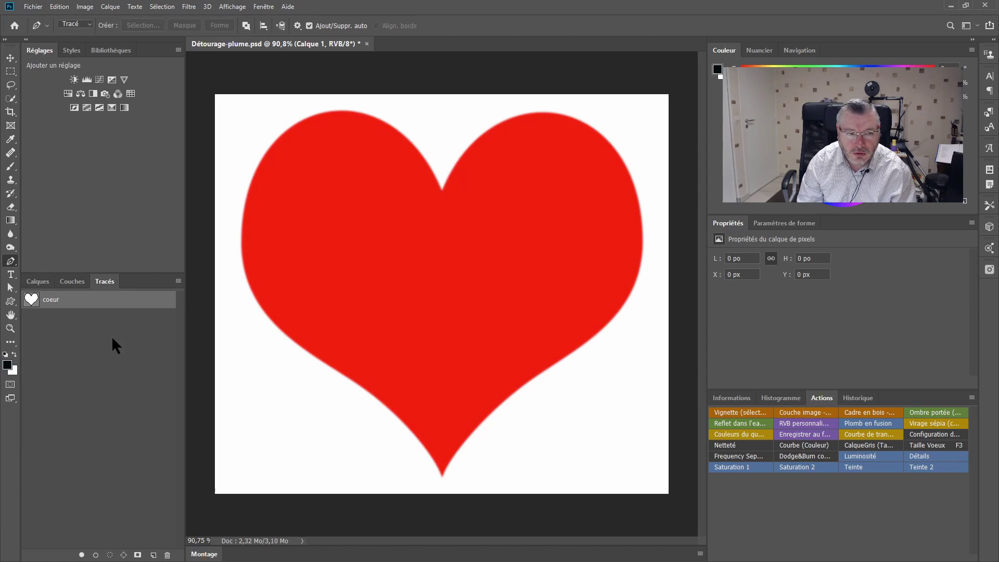
{"action": "left_click_drag", "start_coordinate": [297, 405], "coordinate": [314, 377]}
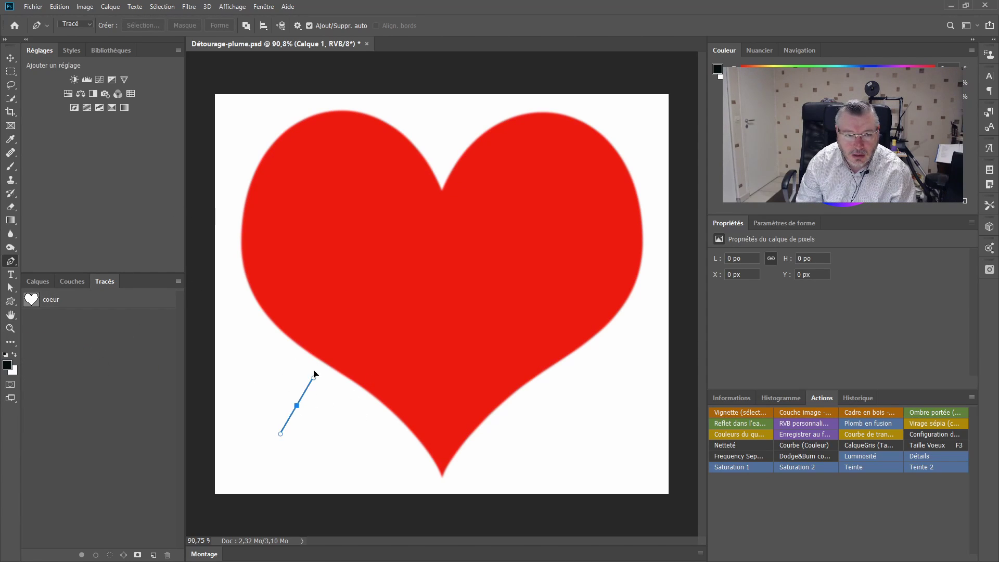
{"action": "mouse_move", "coordinate": [323, 318]}
{"action": "left_mouse_down"}
{"action": "mouse_move", "coordinate": [343, 281]}
{"action": "mouse_move", "coordinate": [394, 264]}
{"action": "left_mouse_up"}
{"action": "left_click_drag", "start_coordinate": [432, 262], "coordinate": [440, 282]}
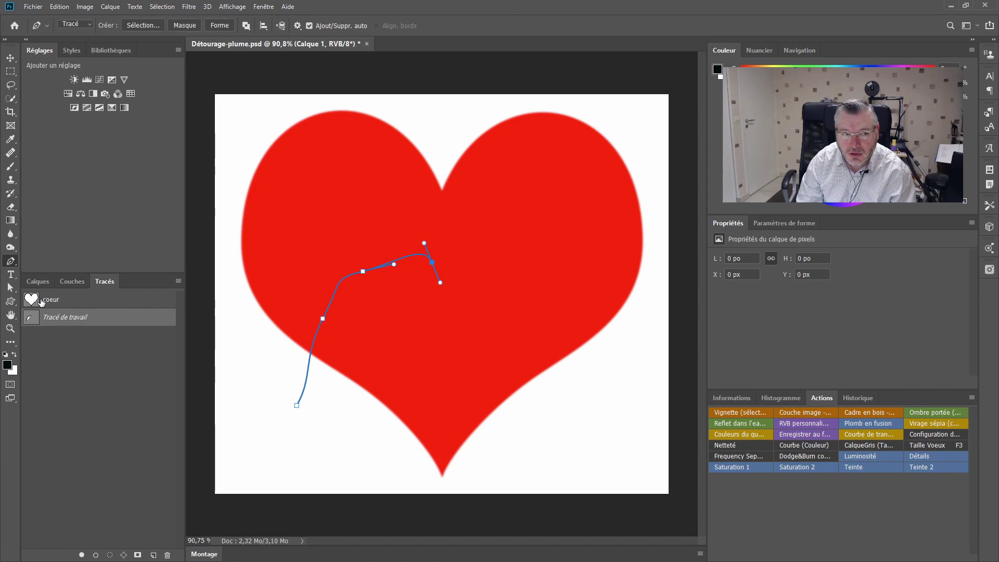
- Undo the separate open path and make the saved coeur path active again
{"action": "key", "text": "ctrl+z"}
{"action": "key", "text": "ctrl+z"}
{"action": "key", "text": "ctrl+z"}
{"action": "key", "text": "ctrl+z"}
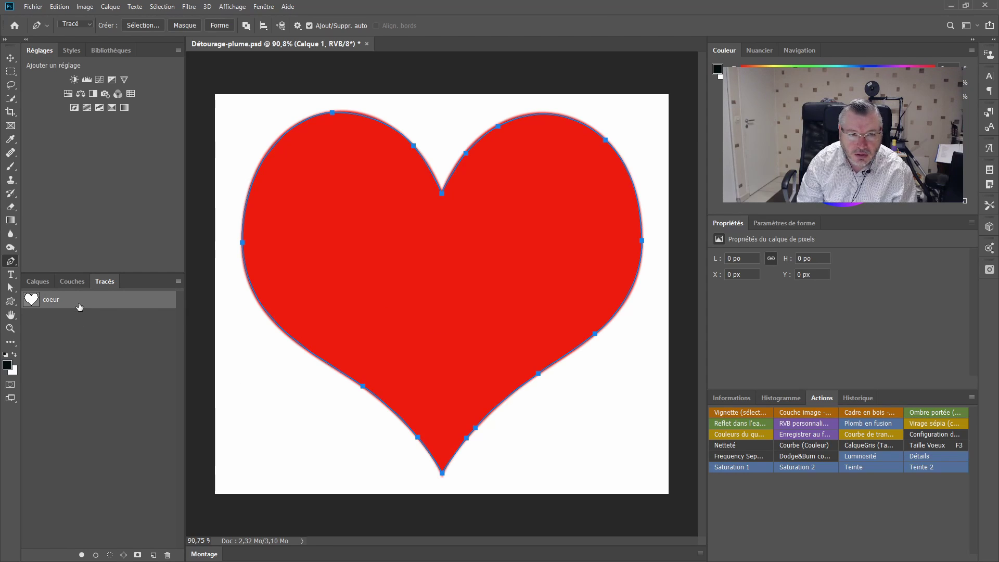
- With the coeur path active, draw an open five-point curve from below the heart's lower-left edge to its centre
{"action": "left_click_drag", "start_coordinate": [291, 397], "coordinate": [306, 372]}
{"action": "left_click_drag", "start_coordinate": [323, 293], "coordinate": [349, 268]}
{"action": "left_click_drag", "start_coordinate": [384, 248], "coordinate": [456, 275]}
{"action": "left_click", "coordinate": [473, 300]}
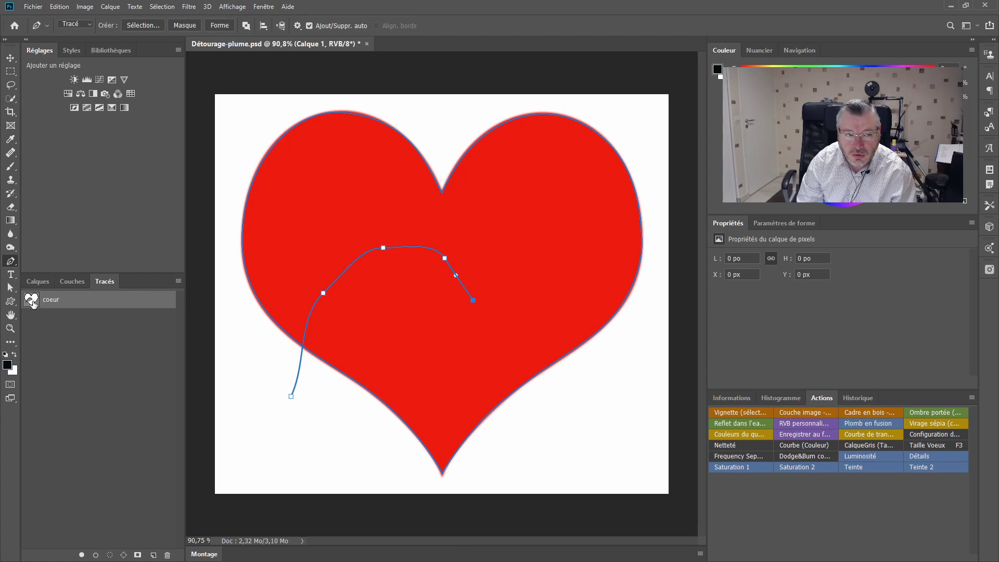
- Undo the open curve added to the coeur path and return to the layer list
{"action": "key", "text": "ctrl+z"}
{"action": "key", "text": "ctrl+z"}
{"action": "key", "text": "ctrl+z"}
{"action": "key", "text": "ctrl+z"}
{"action": "key", "text": "ctrl+z"}
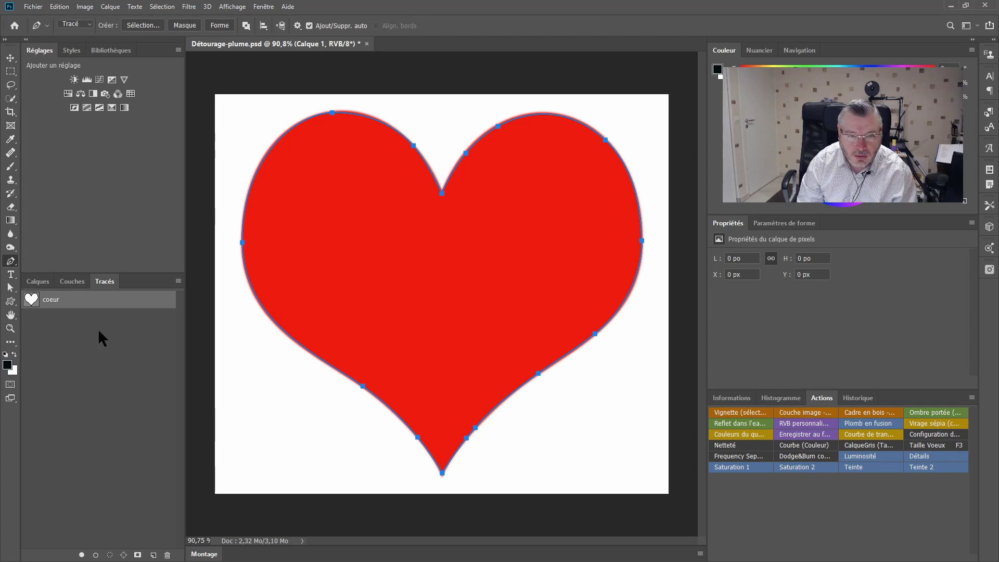
{"action": "left_click", "coordinate": [37, 280]}
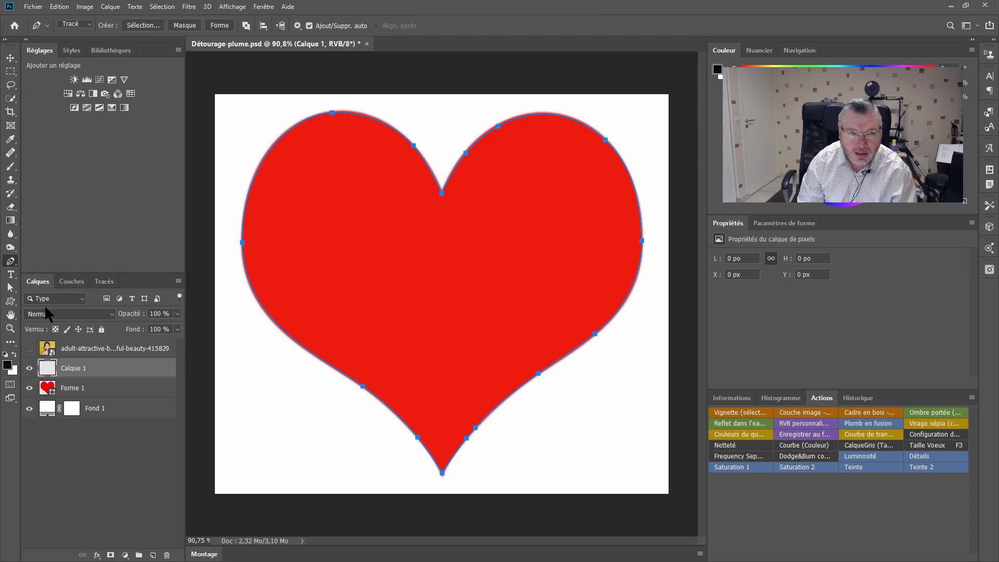